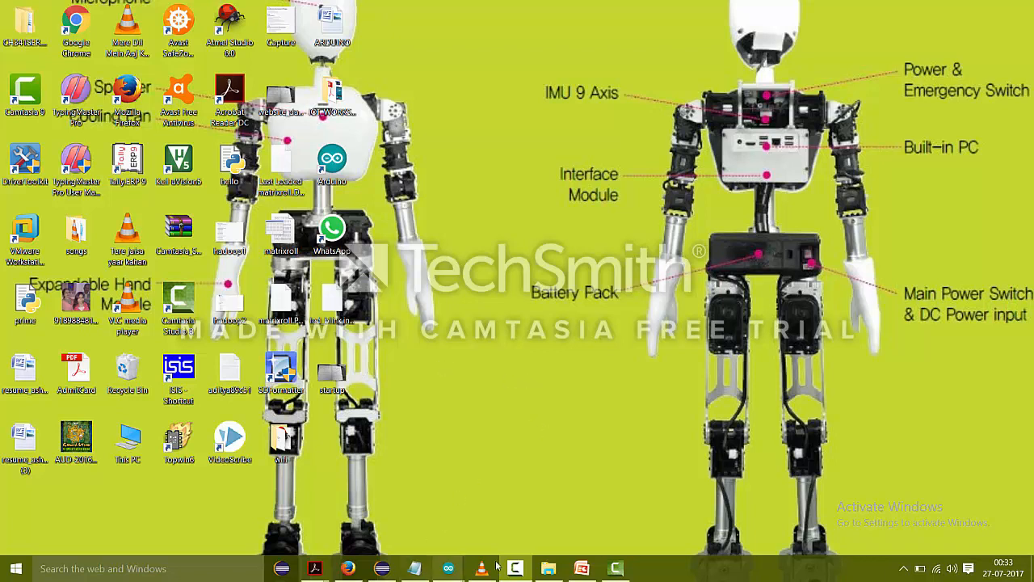
- Select the Arduino_Uno_-_R3.jpg board image in the IOT_WORKSHOP_ARDUINO folder
{"action": "left_click", "coordinate": [548, 568]}
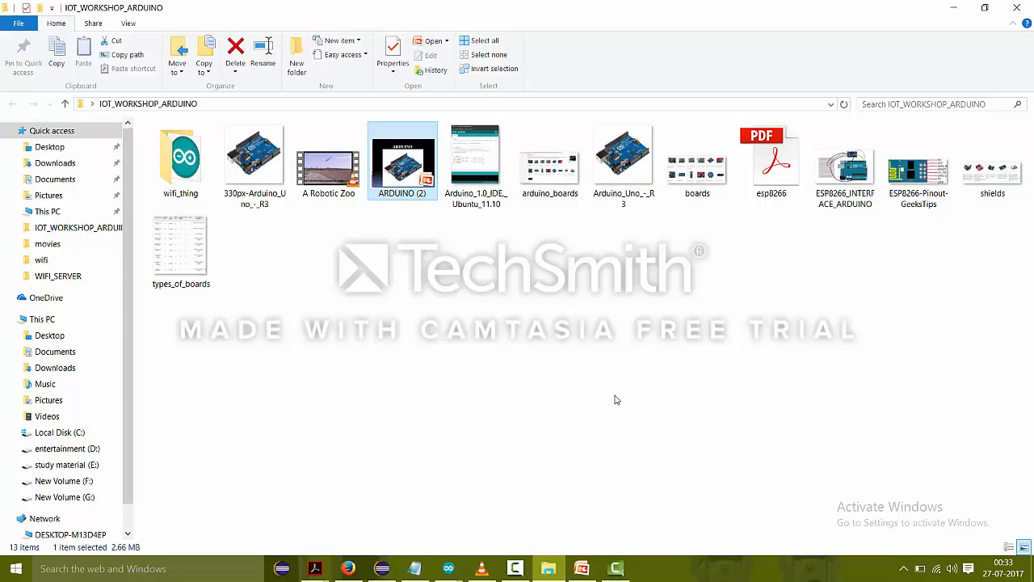
{"action": "left_click", "coordinate": [619, 168]}
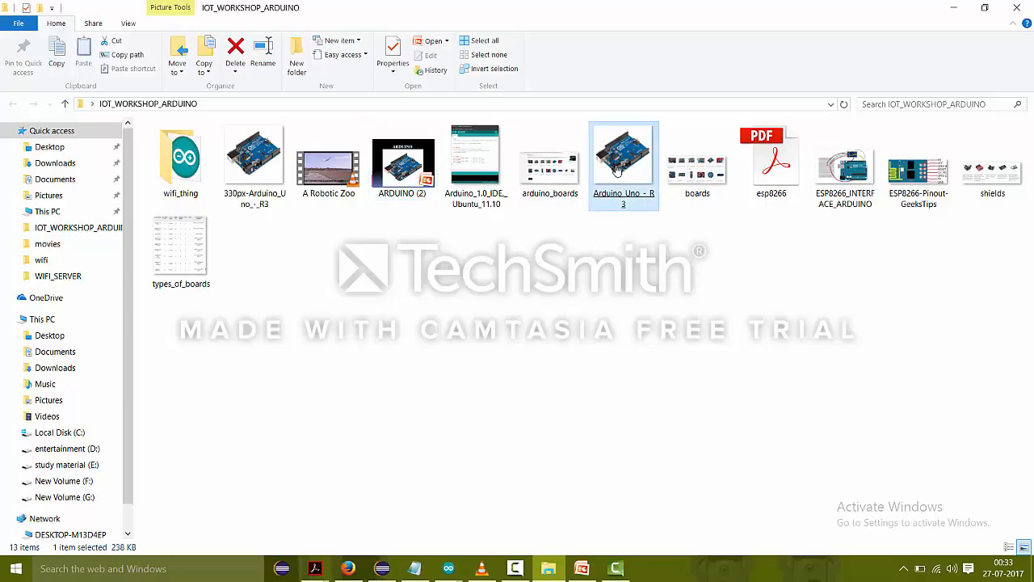
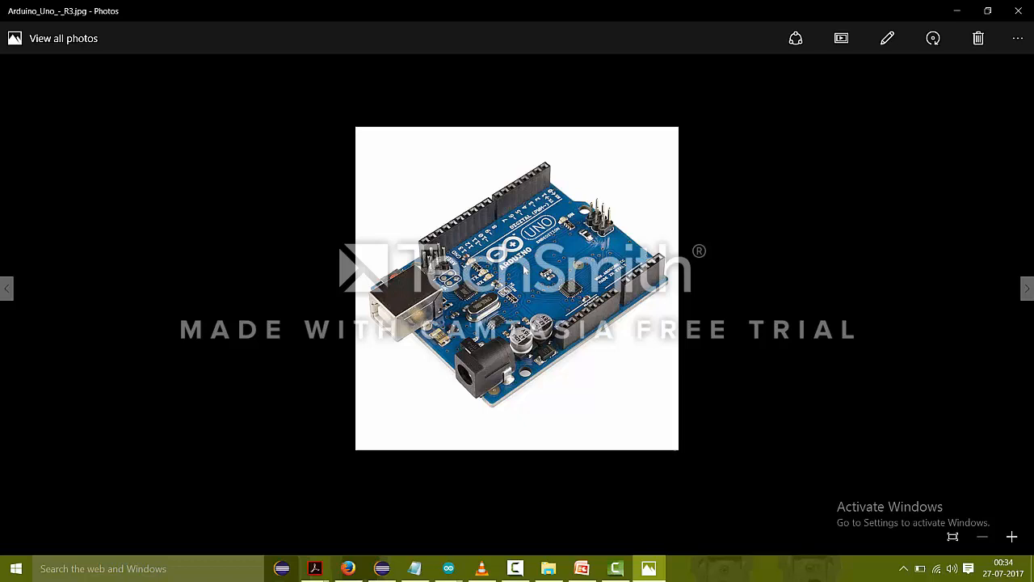
- Close the Arduino Uno photo and select the types_of_boards image in the folder
{"action": "left_click", "coordinate": [1019, 10]}
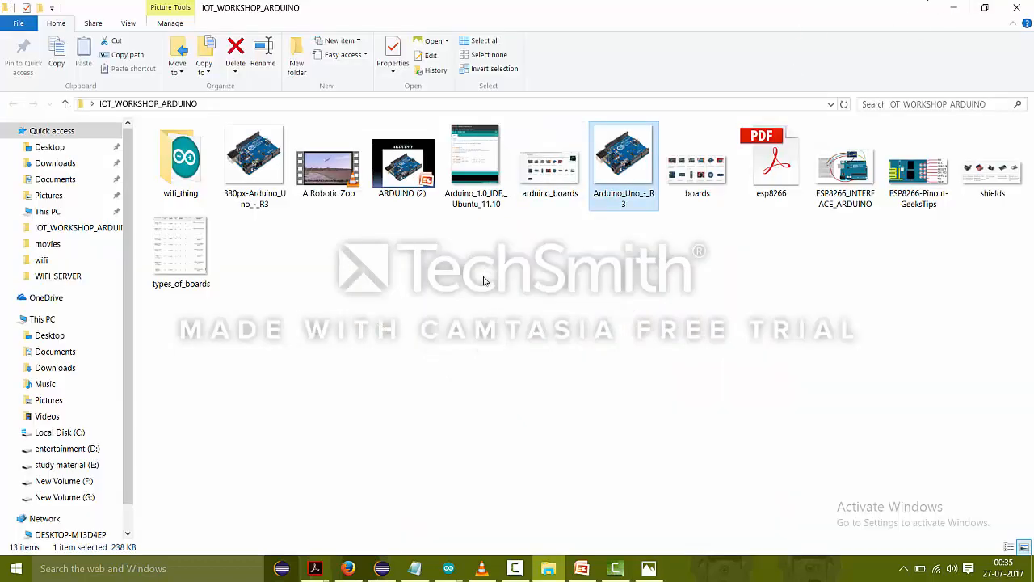
{"action": "left_click", "coordinate": [184, 254]}
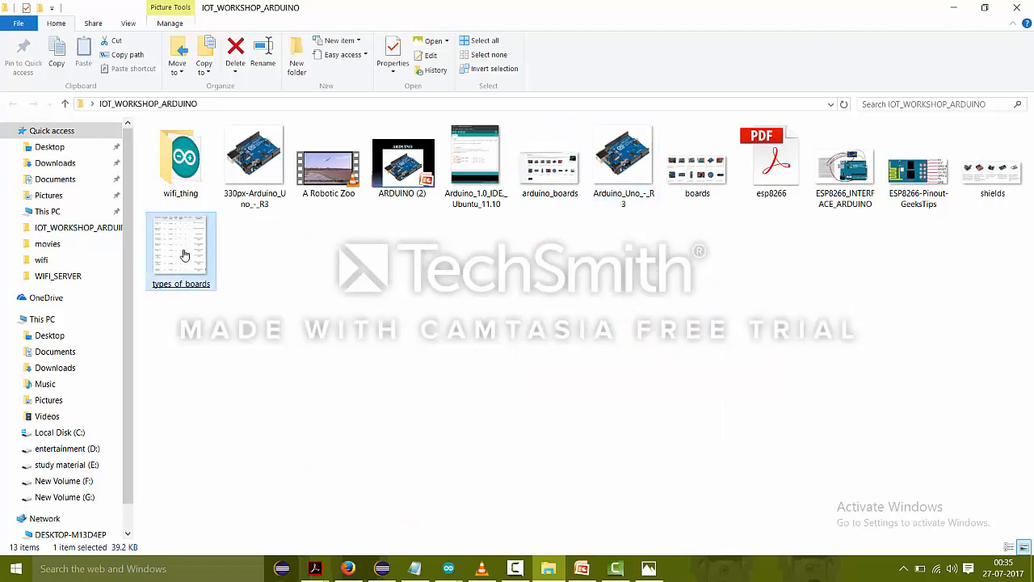
- View the types_of_boards comparison table, minimize Photos, and select Arduino_Uno_-_R3
{"action": "double_click", "coordinate": [183, 254]}
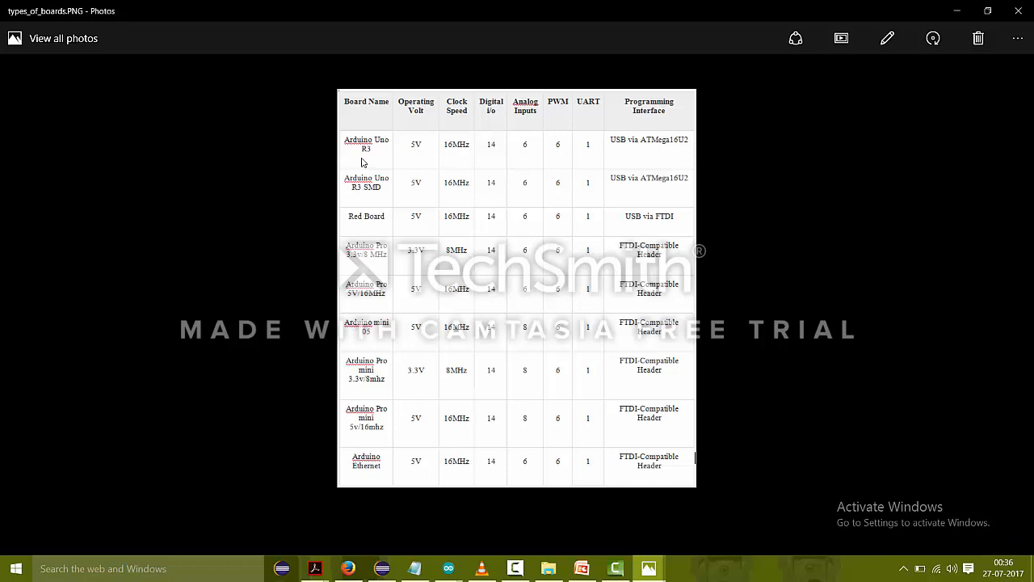
{"action": "mouse_move", "coordinate": [7, 289]}
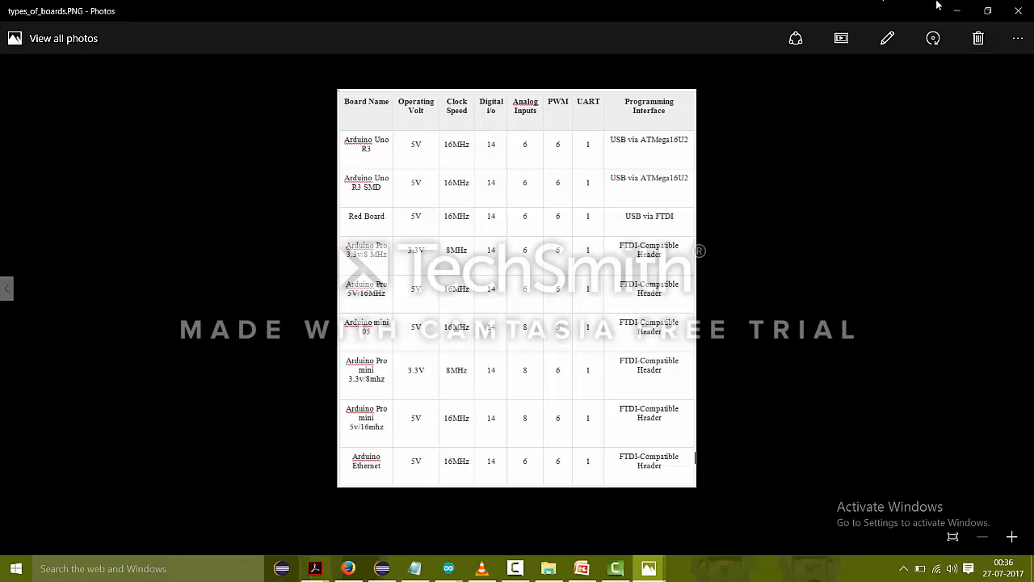
{"action": "left_click", "coordinate": [957, 10]}
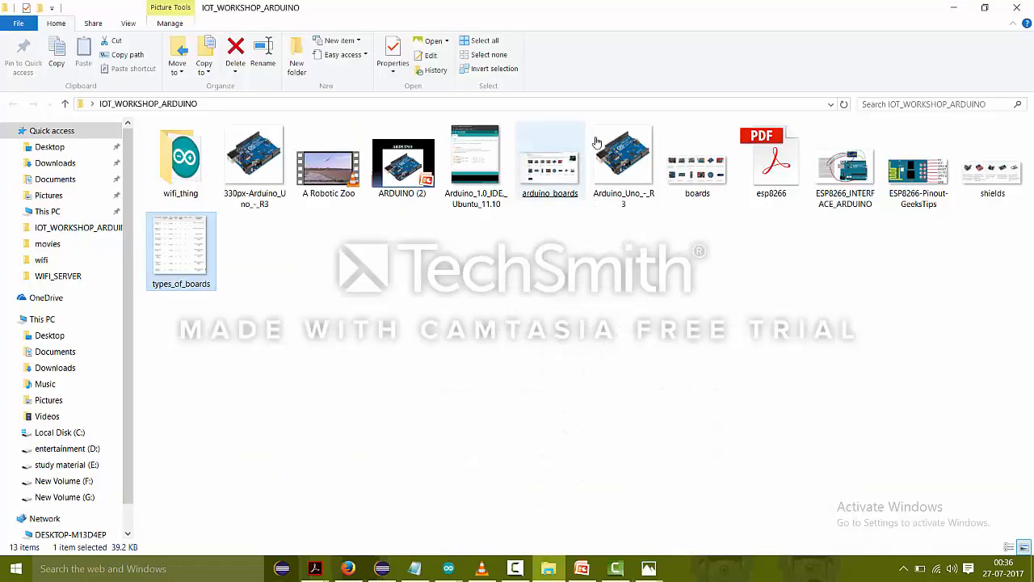
{"action": "left_click", "coordinate": [618, 184]}
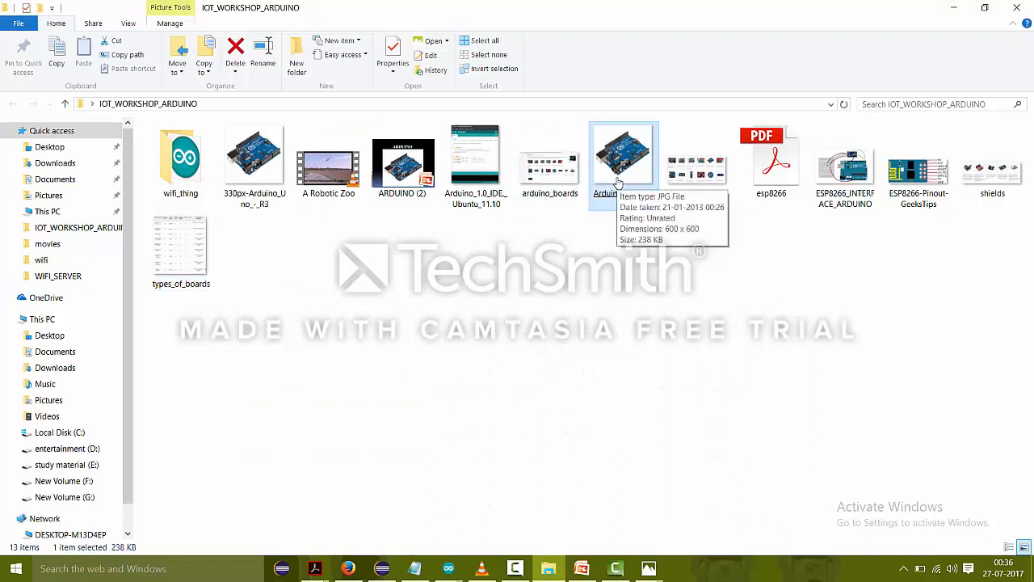
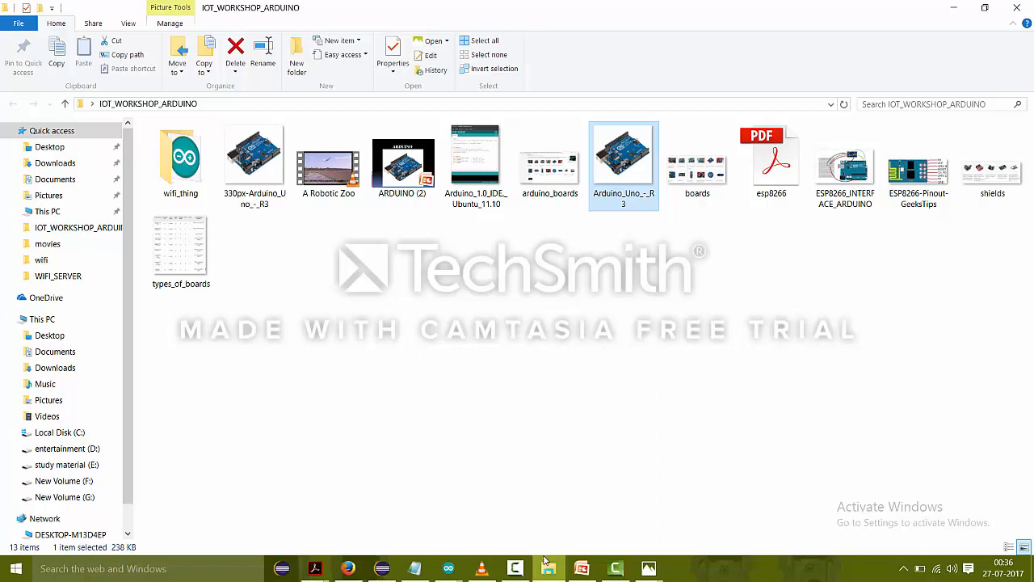
- Launch Mozilla Firefox from Windows Start search, leaving the workshop folder in File Explorer
{"action": "left_click", "coordinate": [362, 568]}
{"action": "key", "text": "super"}
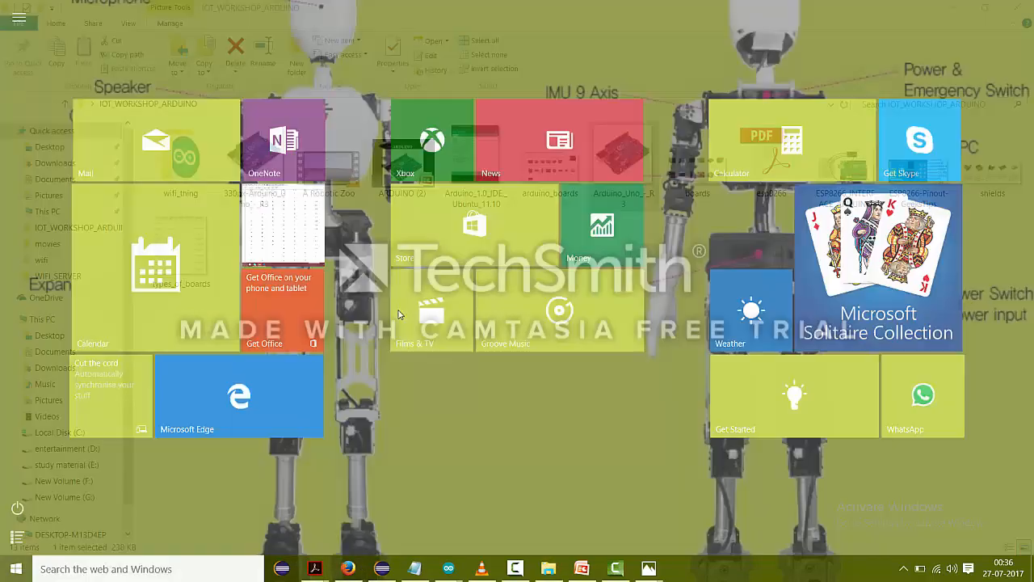
{"action": "type", "text": "MOZIL"}
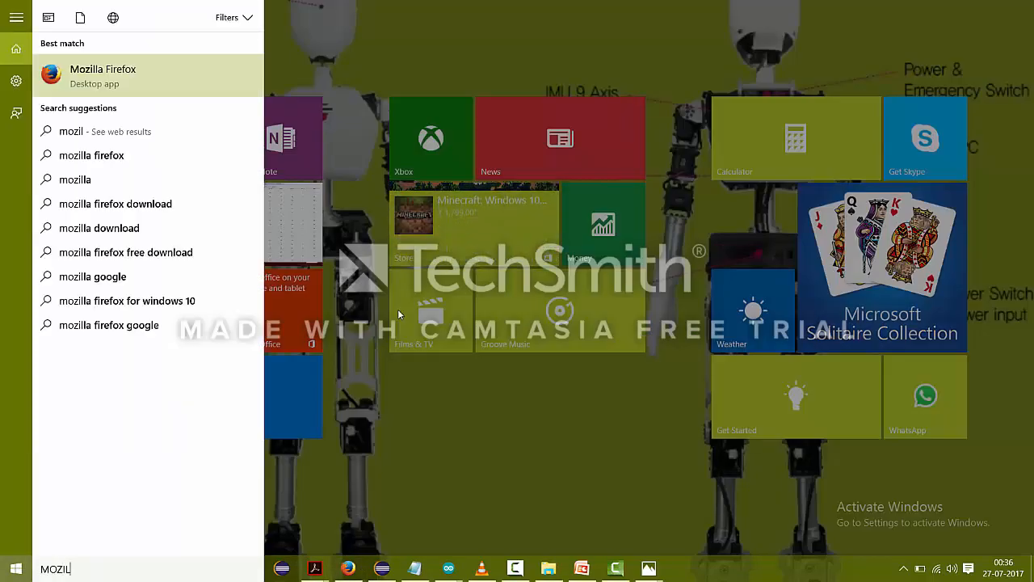
{"action": "key", "text": "Escape"}
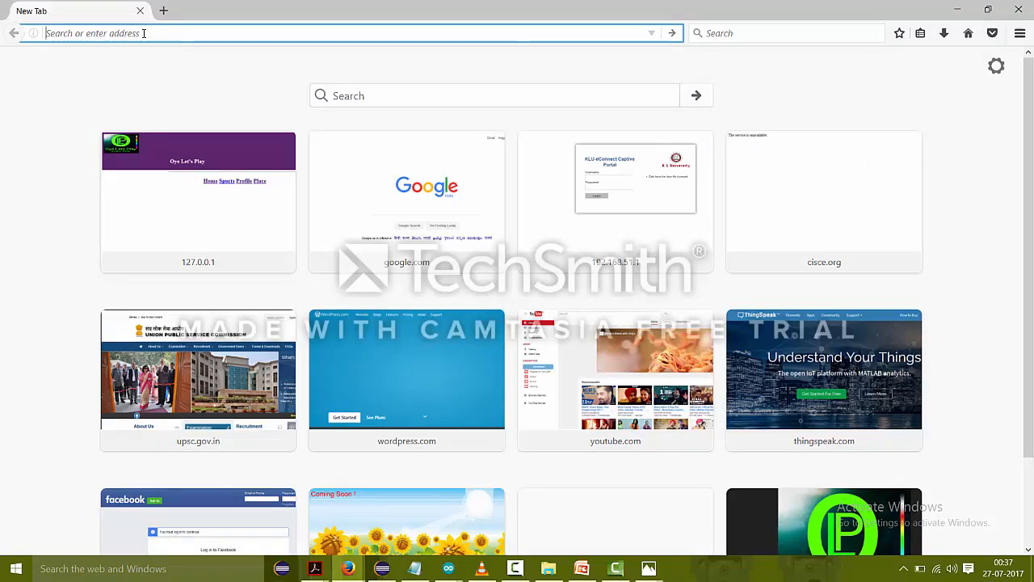
{"action": "type", "text": "ww"}
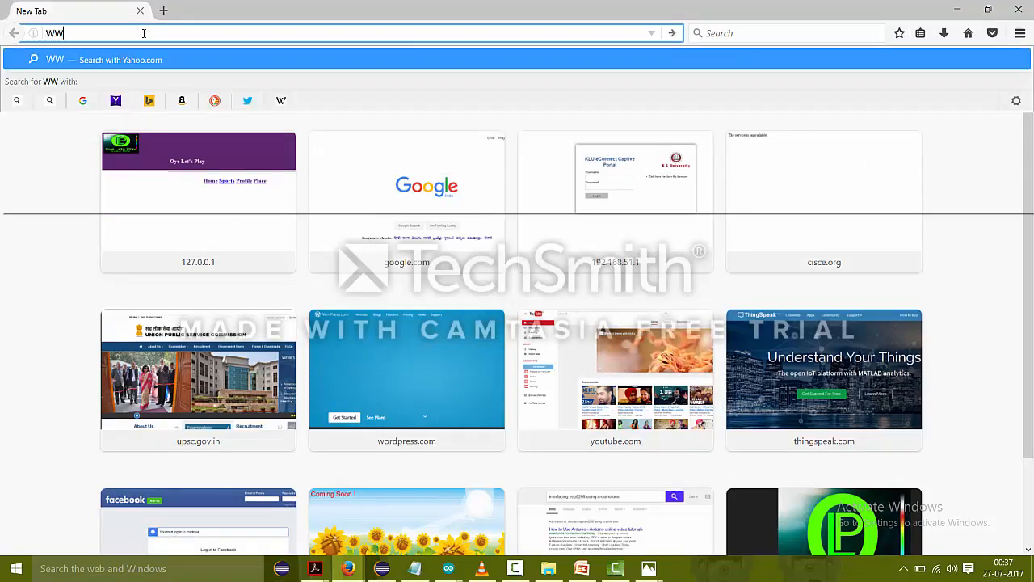
{"action": "type", "text": "w.ARDUI"}
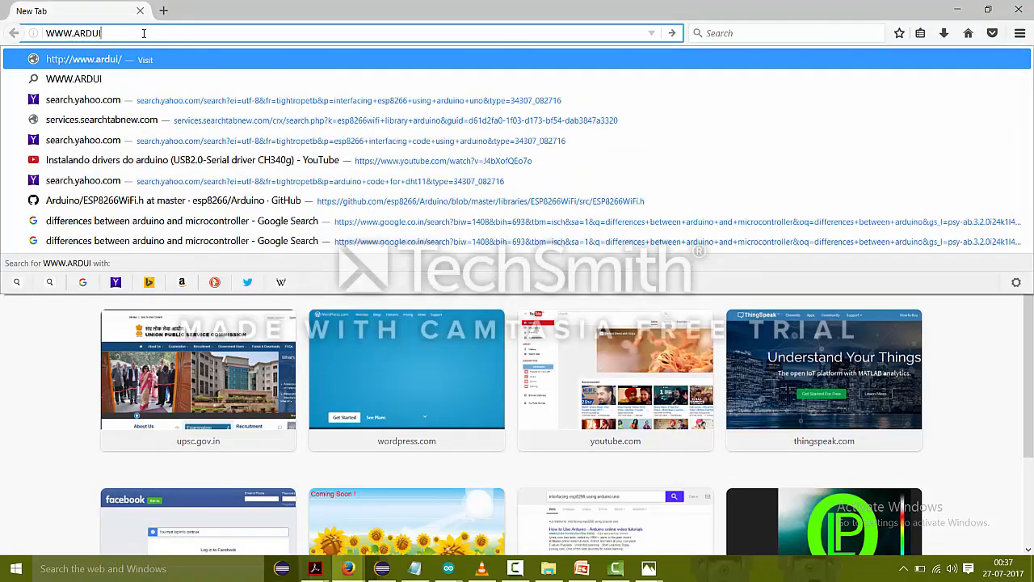
{"action": "type", "text": "NO."}
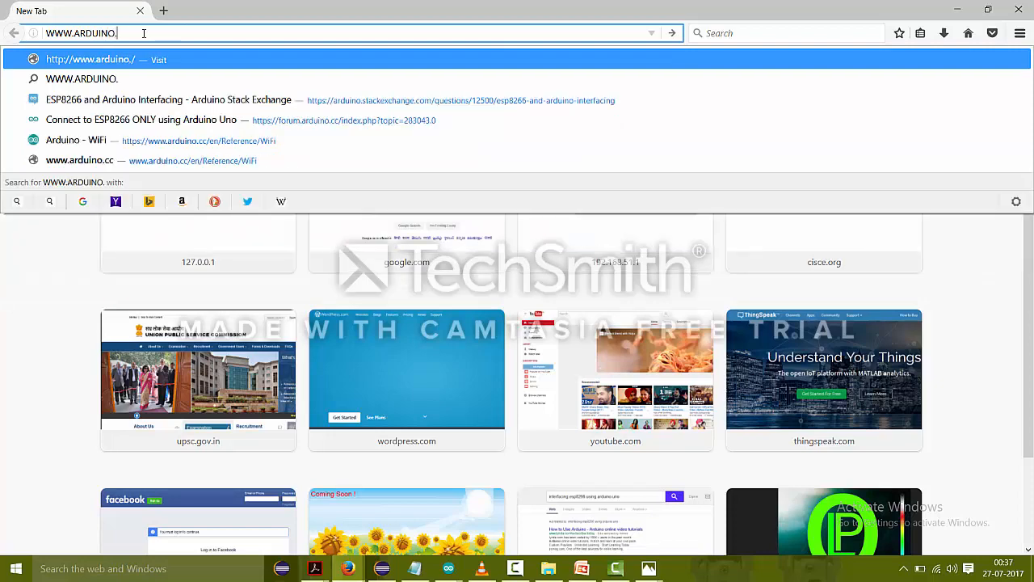
{"action": "type", "text": "ORG"}
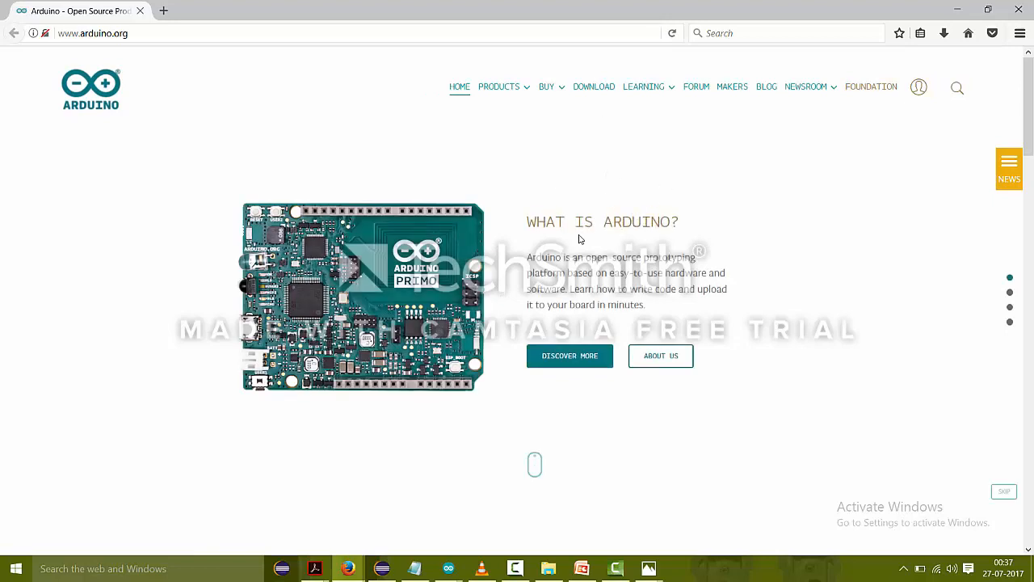
- Request the Arduino IDE 1.8.3 Windows installer from the site's Download page, then minimize Firefox
{"action": "left_click", "coordinate": [602, 91]}
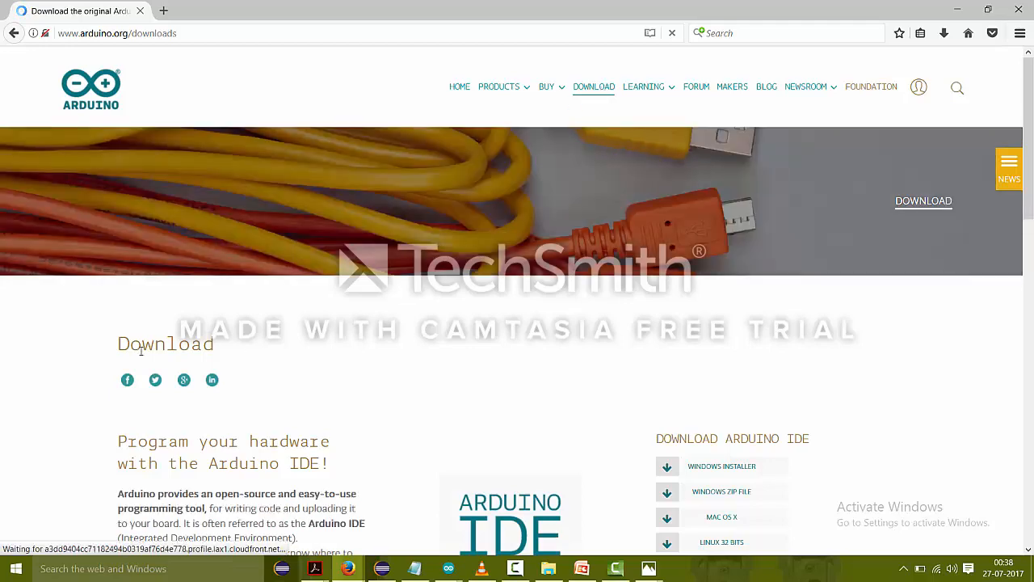
{"action": "scroll", "coordinate": [342, 386], "scroll_direction": "down", "scroll_amount": 1}
{"action": "scroll", "coordinate": [343, 386], "scroll_direction": "down", "scroll_amount": 1}
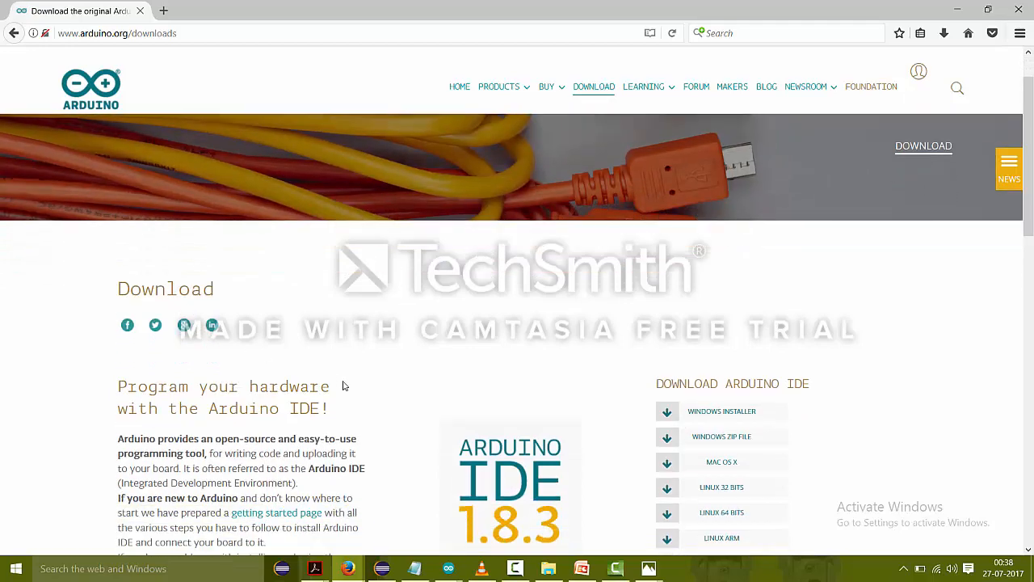
{"action": "scroll", "coordinate": [343, 386], "scroll_direction": "down", "scroll_amount": 1}
{"action": "scroll", "coordinate": [342, 386], "scroll_direction": "down", "scroll_amount": 1}
{"action": "scroll", "coordinate": [343, 386], "scroll_direction": "down", "scroll_amount": 1}
{"action": "scroll", "coordinate": [342, 382], "scroll_direction": "down", "scroll_amount": 1}
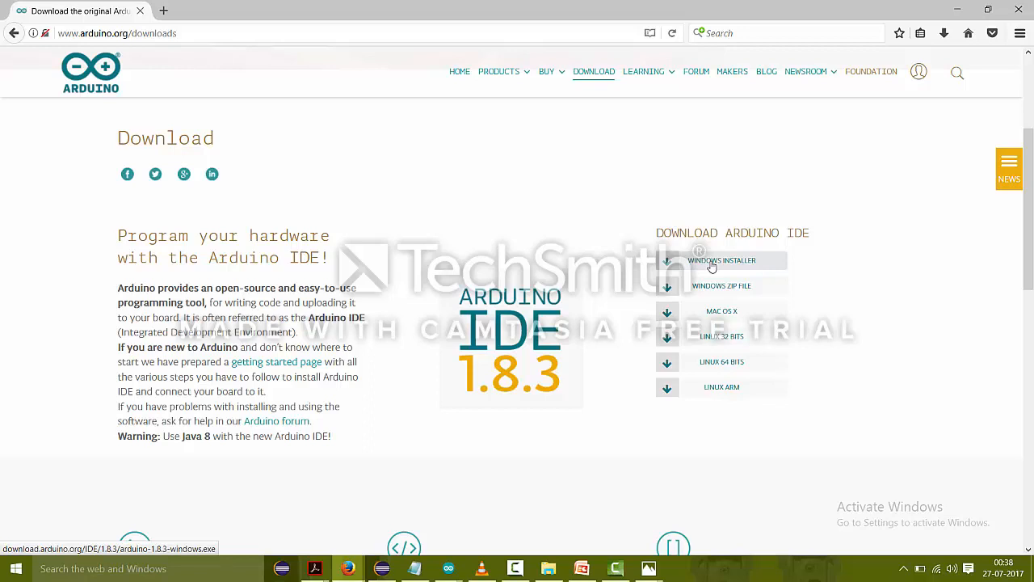
{"action": "left_click", "coordinate": [712, 263]}
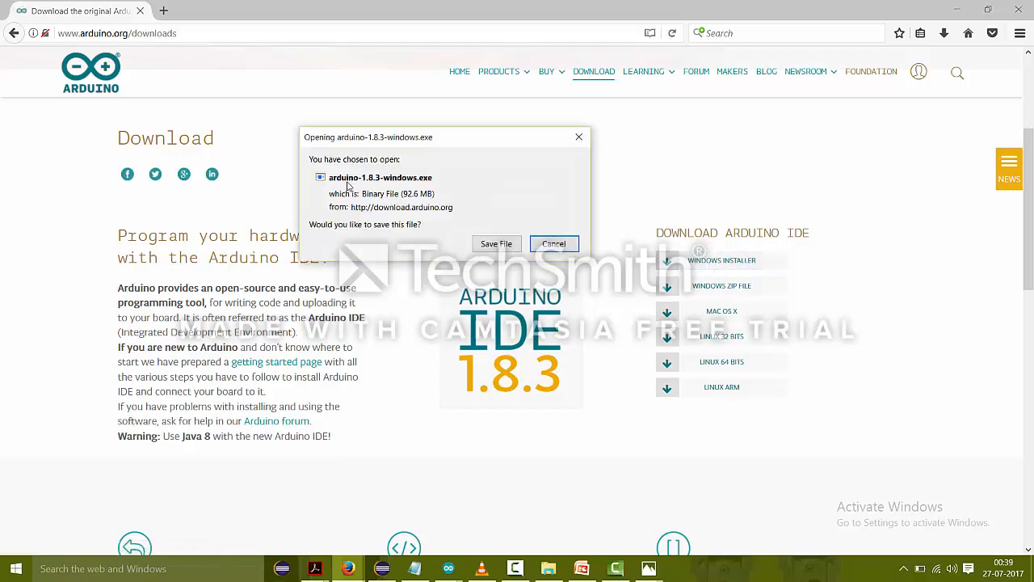
{"action": "left_click", "coordinate": [958, 8]}
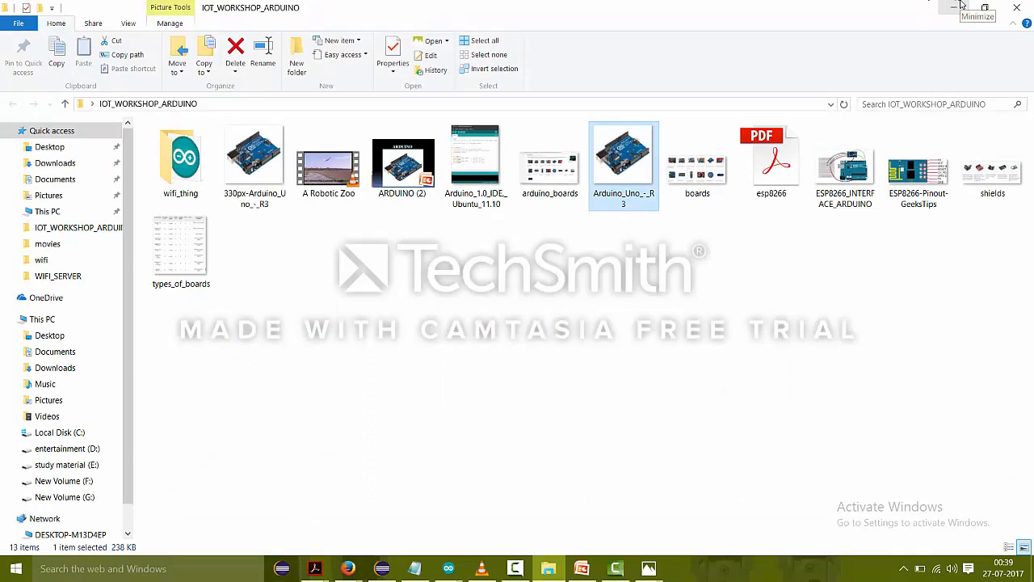
- Minimize File Explorer and start Arduino IDE 1.8.3 from its desktop shortcut, opening sketch_jul27a
{"action": "left_click", "coordinate": [955, 7]}
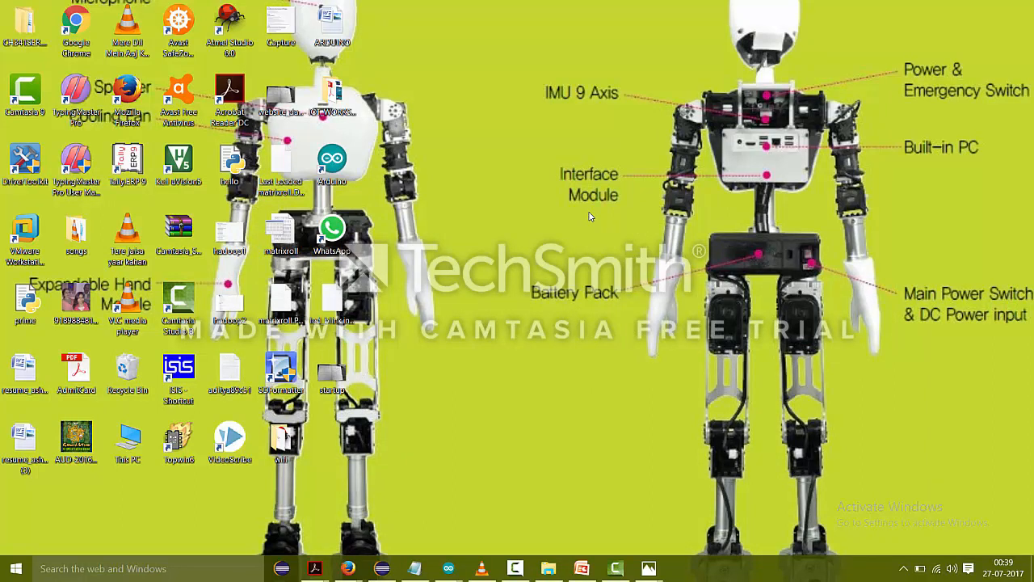
{"action": "left_click", "coordinate": [331, 95]}
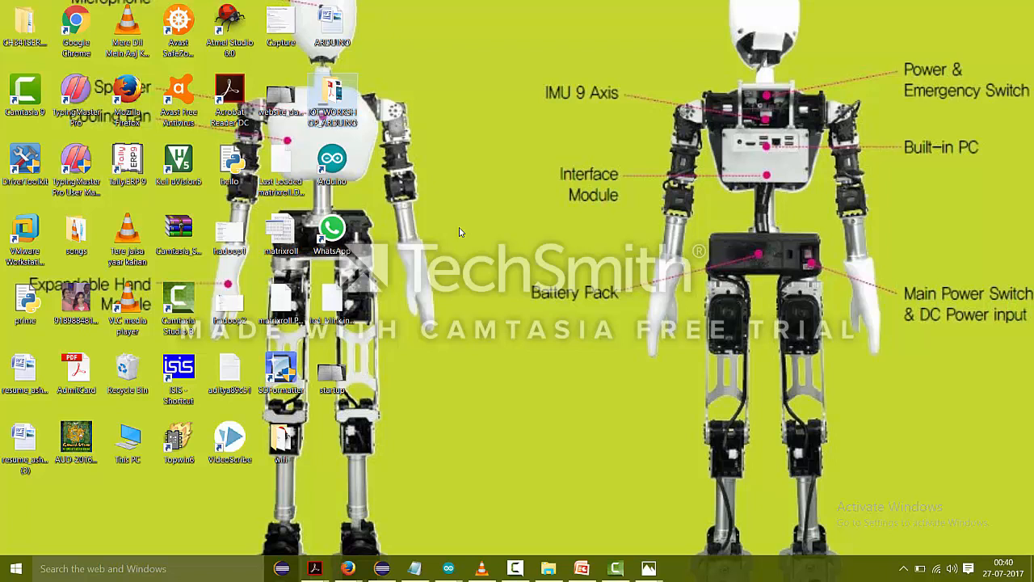
{"action": "left_click", "coordinate": [325, 164]}
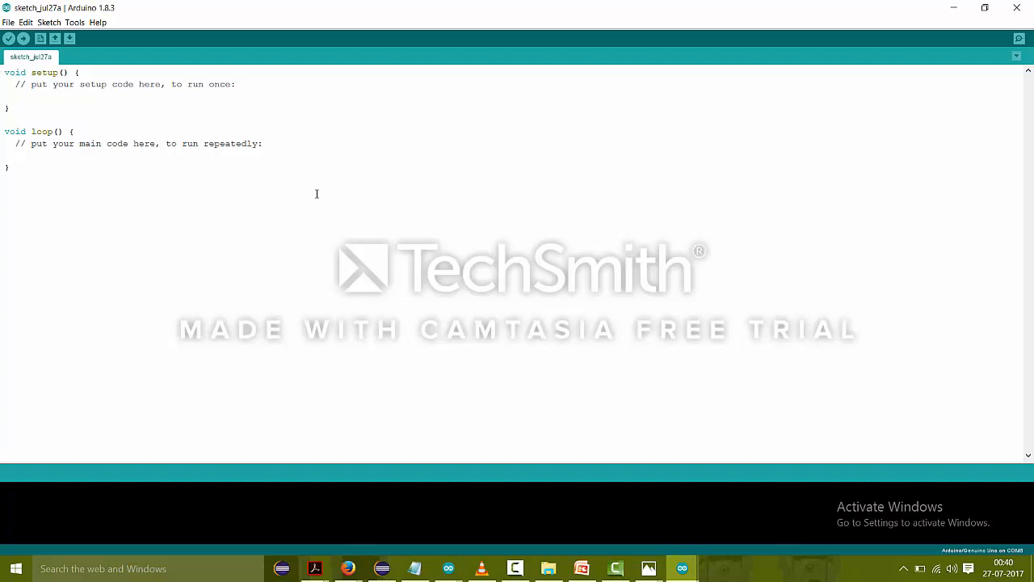
{"action": "left_click", "coordinate": [8, 22]}
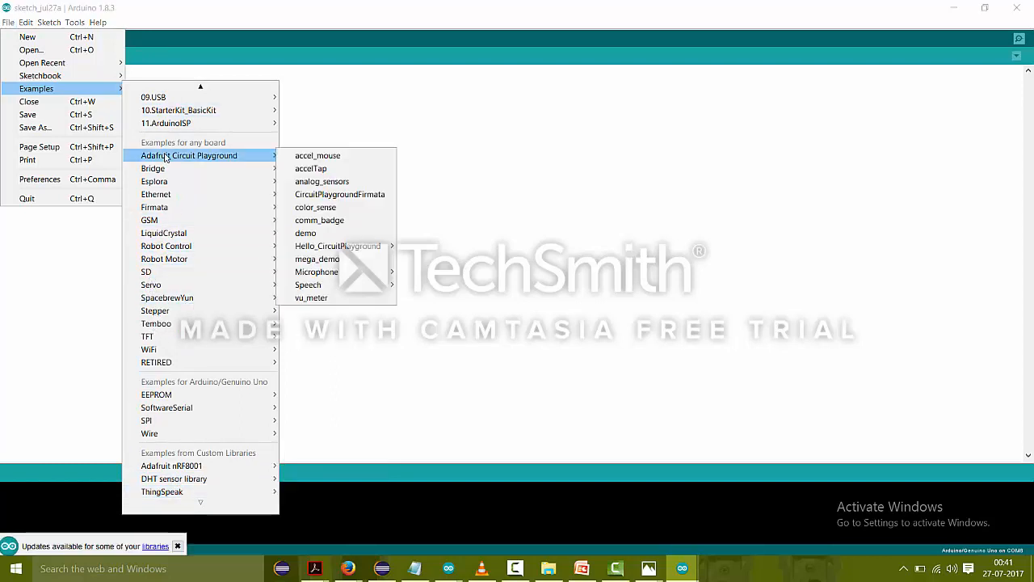
{"action": "mouse_move", "coordinate": [26, 22]}
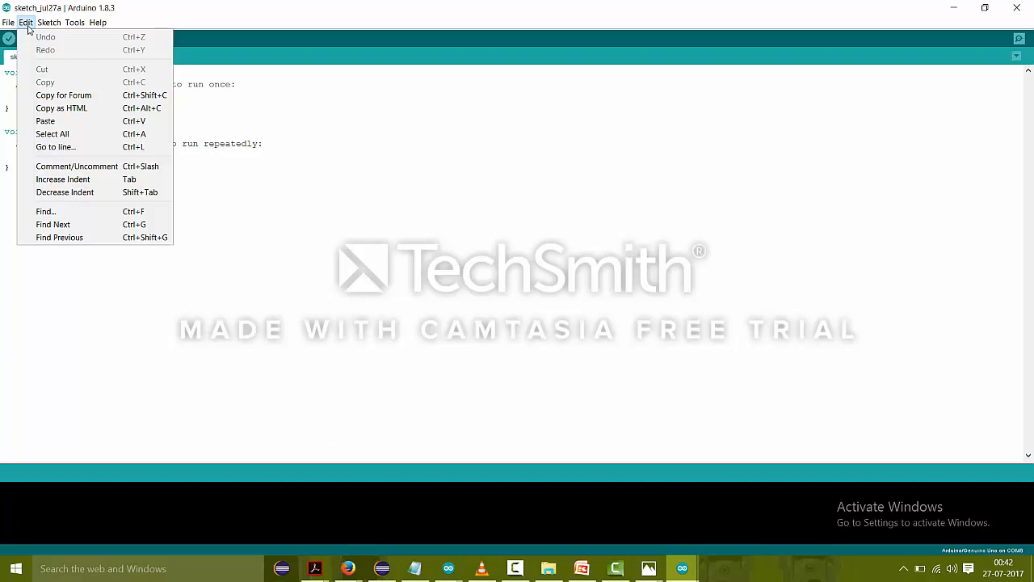
{"action": "left_click", "coordinate": [27, 24]}
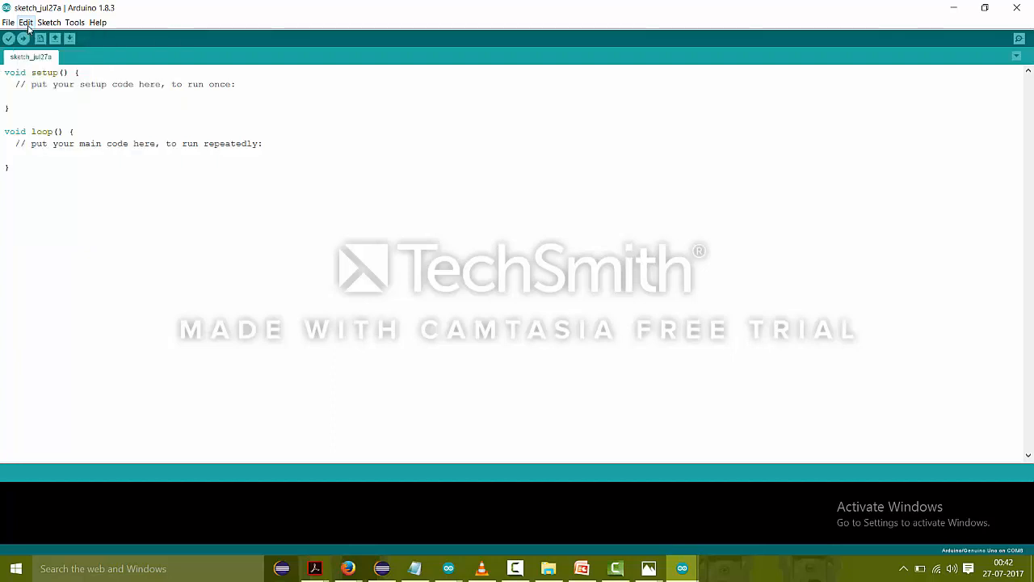
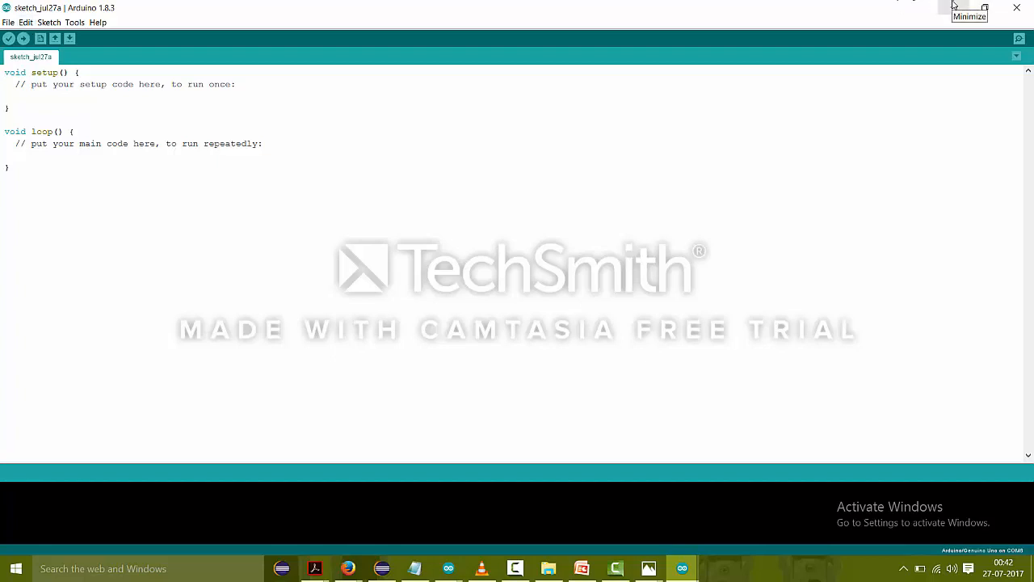
- Minimize the sketch_jul27a and wifi_thing windows to reveal the desktop
{"action": "left_click", "coordinate": [954, 5]}
{"action": "left_click", "coordinate": [953, 6]}
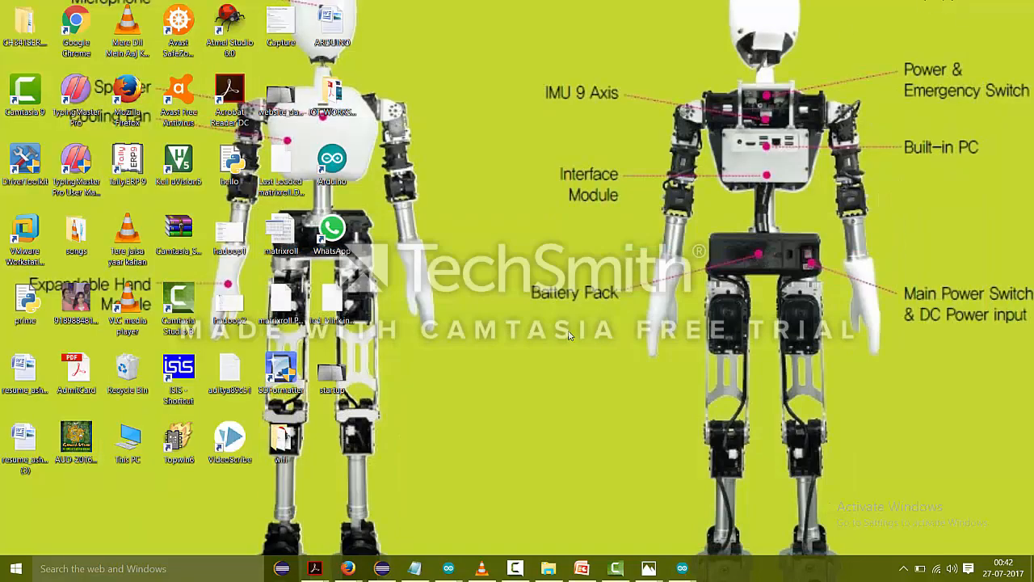
- Launch the SETUP program from the CH341SER folder inside the driver zip
{"action": "left_click", "coordinate": [27, 30]}
{"action": "double_click", "coordinate": [27, 30]}
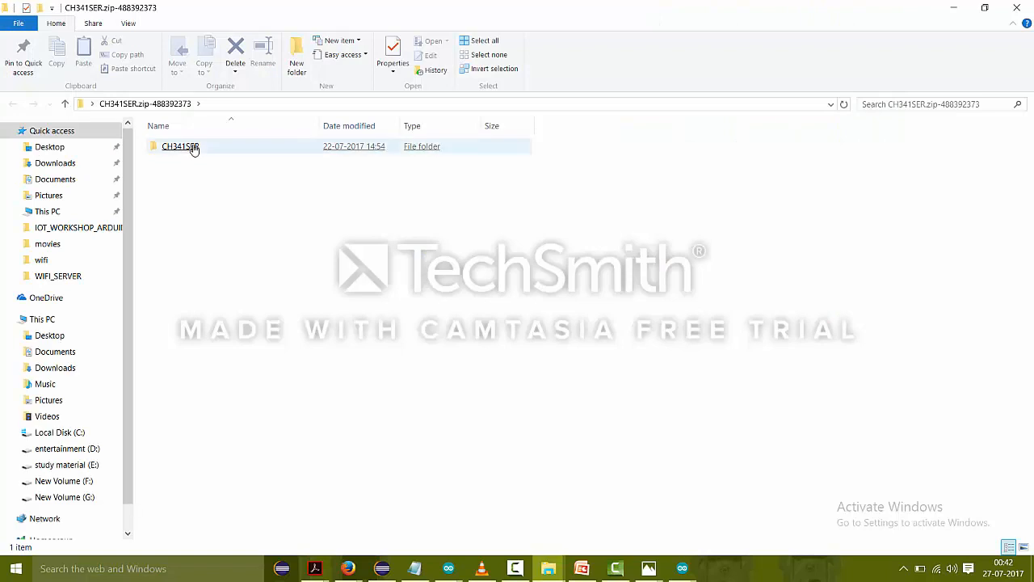
{"action": "double_click", "coordinate": [194, 148]}
{"action": "left_click", "coordinate": [172, 265]}
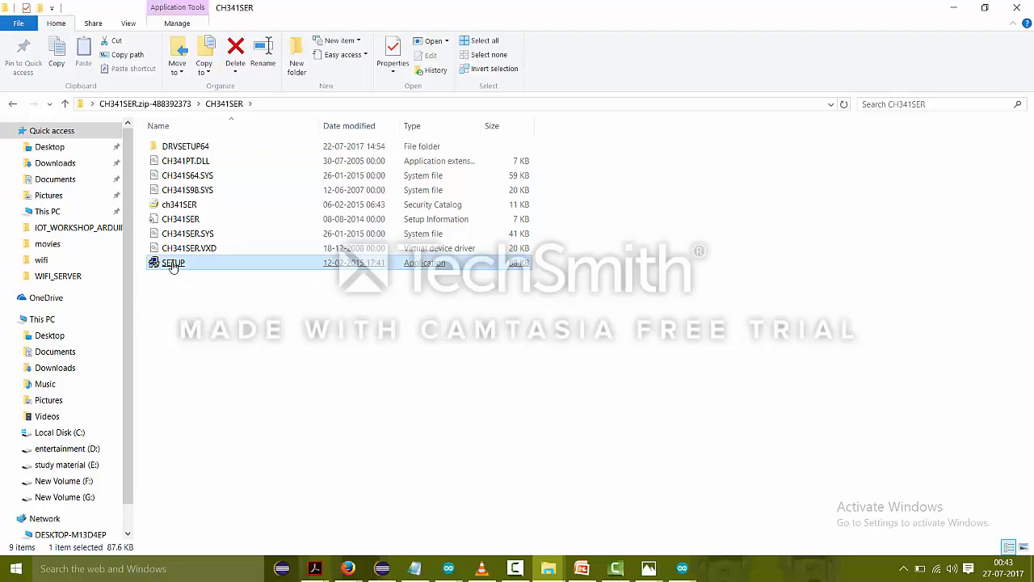
{"action": "double_click", "coordinate": [172, 266]}
- Run the CH341 driver install, dismiss its failure message and put DriverSetup and Explorer away
{"action": "left_click", "coordinate": [437, 273]}
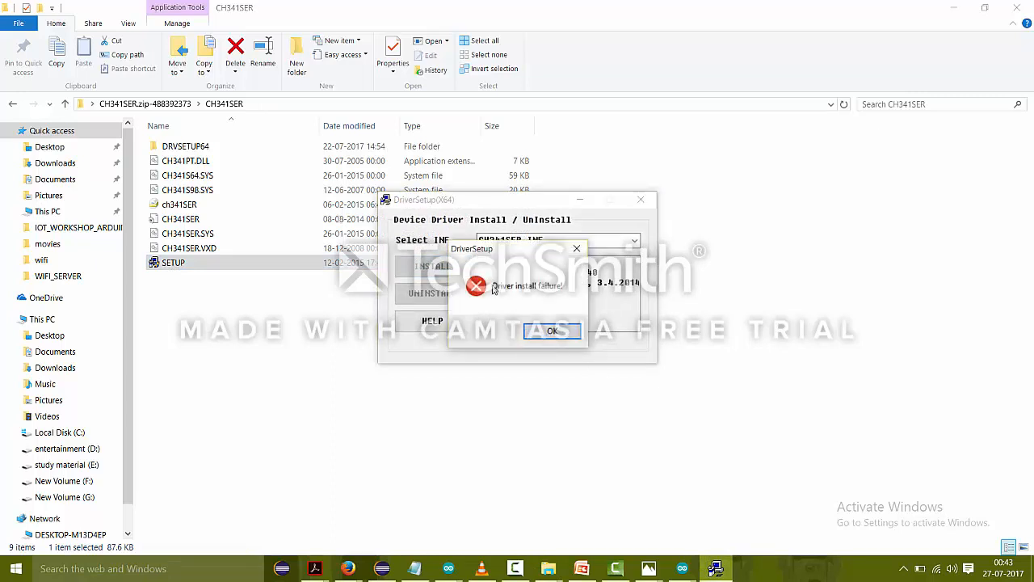
{"action": "left_click", "coordinate": [553, 333]}
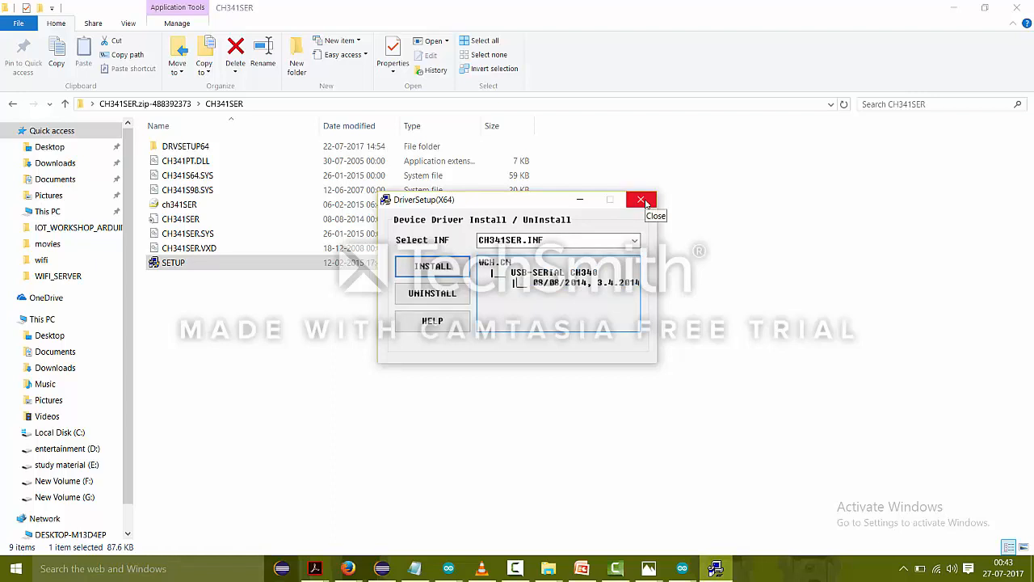
{"action": "left_click", "coordinate": [643, 201]}
{"action": "left_click", "coordinate": [952, 7]}
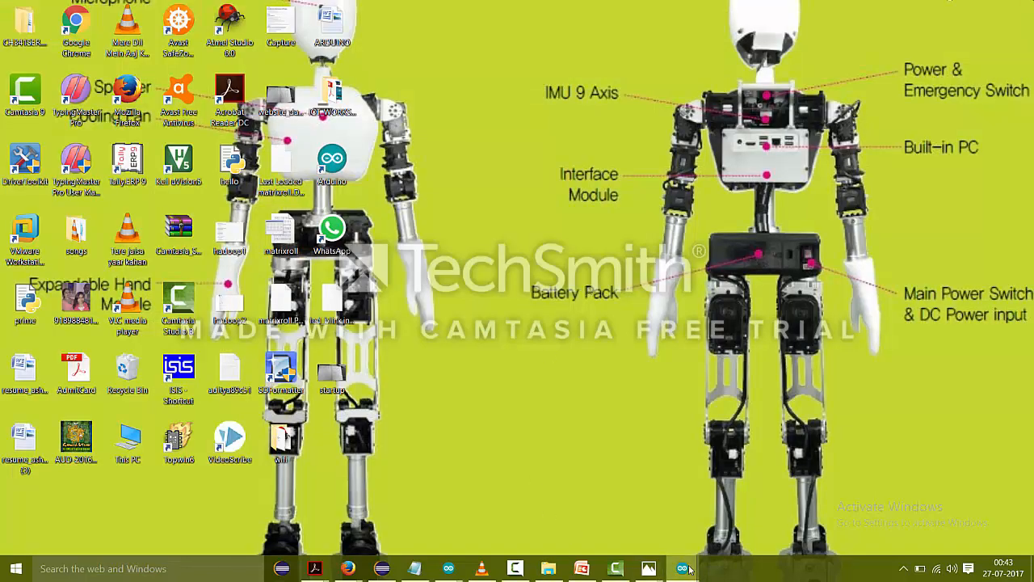
- Restore sketch_jul27a and show its Open list of sketches and examples
{"action": "mouse_move", "coordinate": [683, 569]}
{"action": "left_click", "coordinate": [729, 529]}
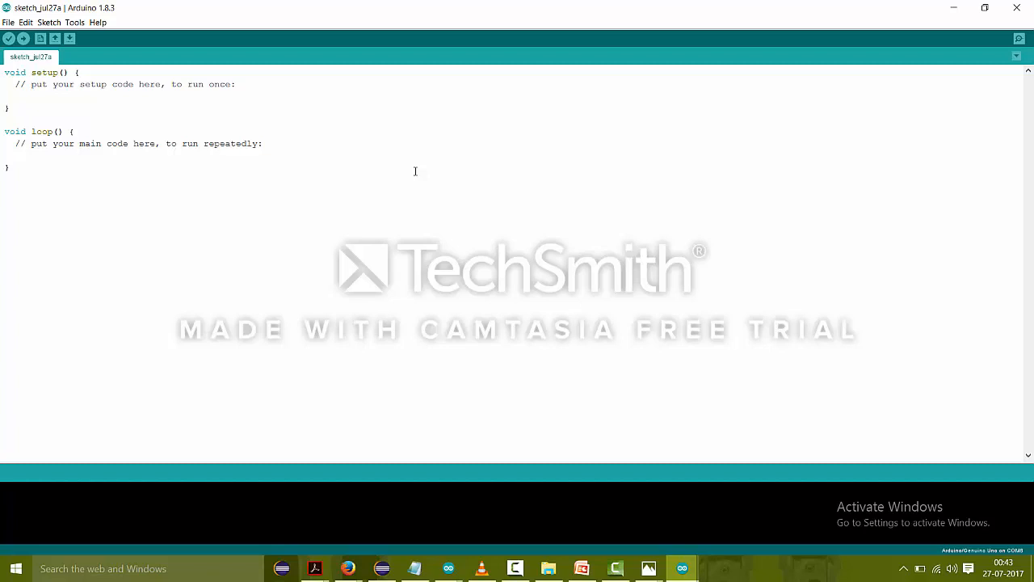
{"action": "left_click", "coordinate": [55, 39]}
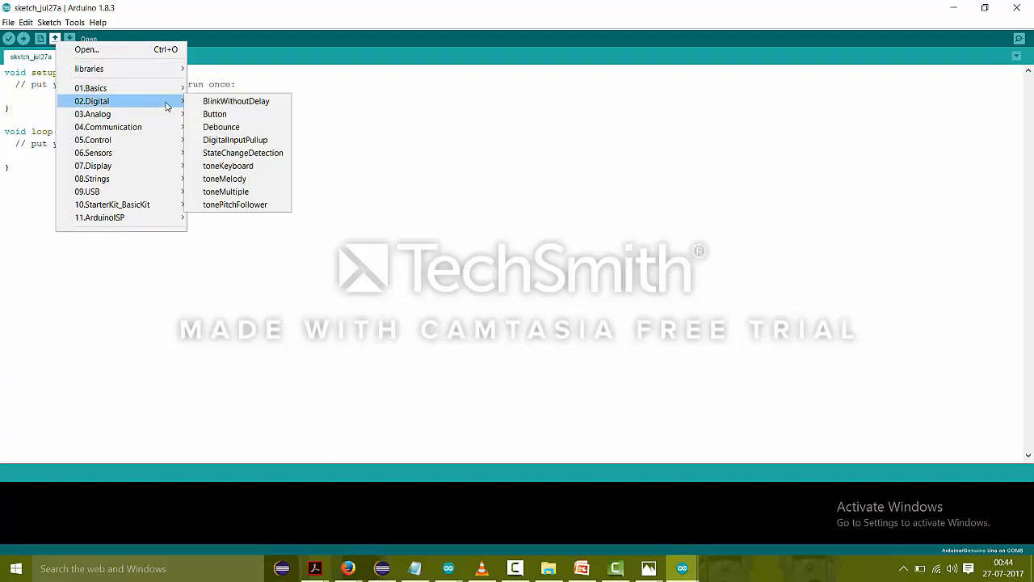
- Dismiss the Open list, then browse and dismiss the Tools menu
{"action": "left_click", "coordinate": [55, 39]}
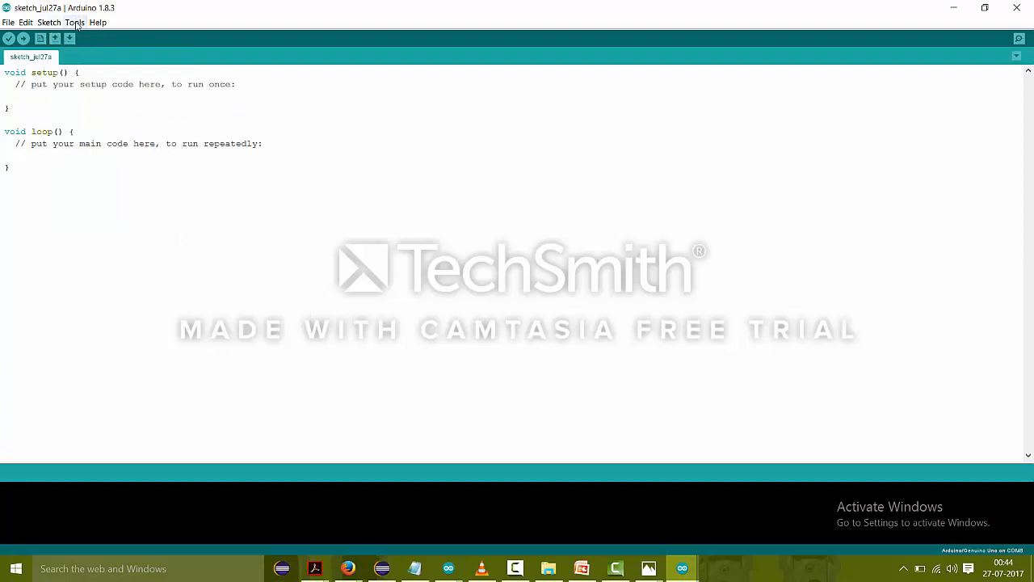
{"action": "left_click", "coordinate": [76, 25]}
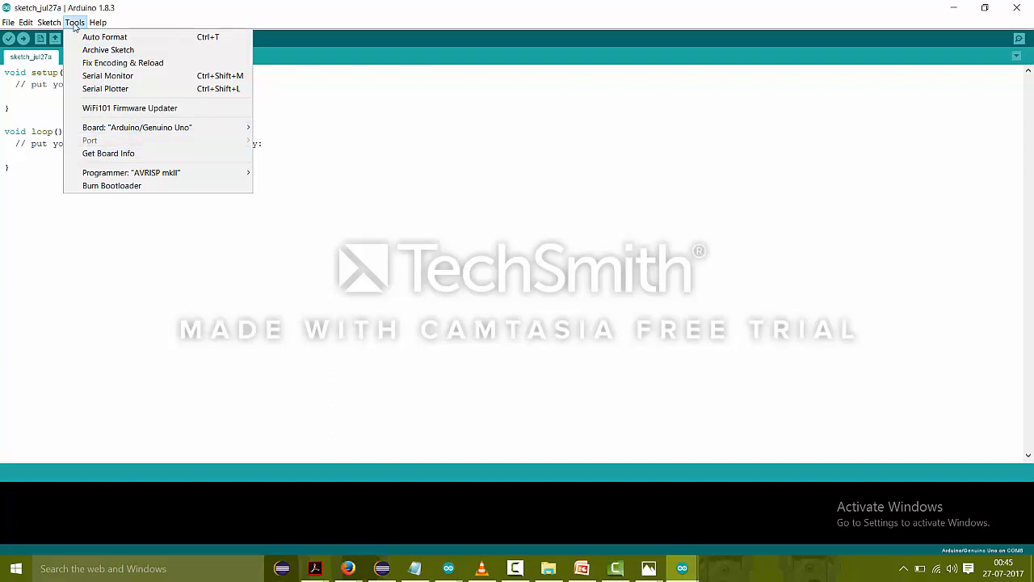
{"action": "left_click", "coordinate": [74, 23]}
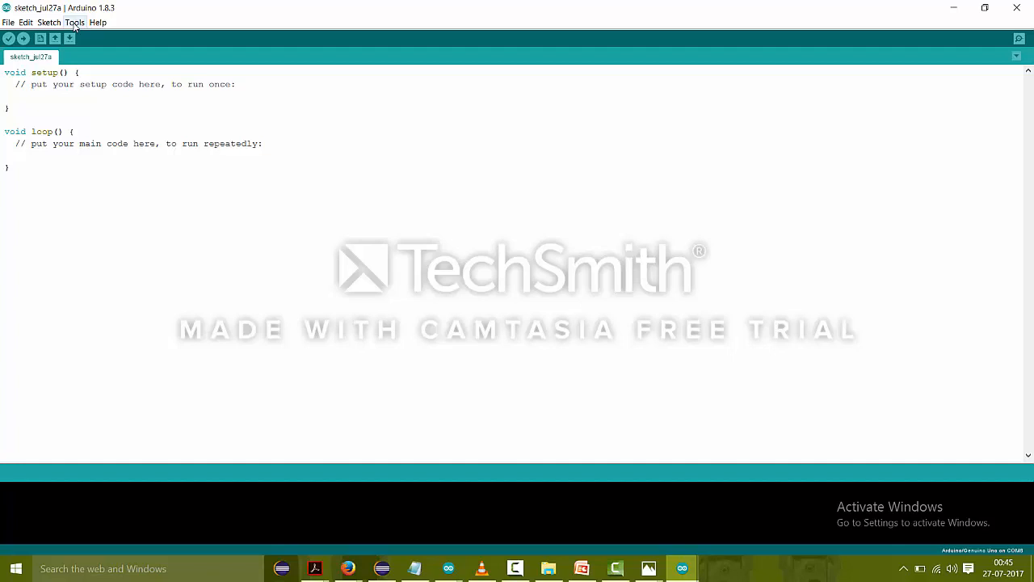
- Add #include <dht.h> to the sketch from Sketch > Include Library > DHTLib
{"action": "left_click", "coordinate": [53, 25]}
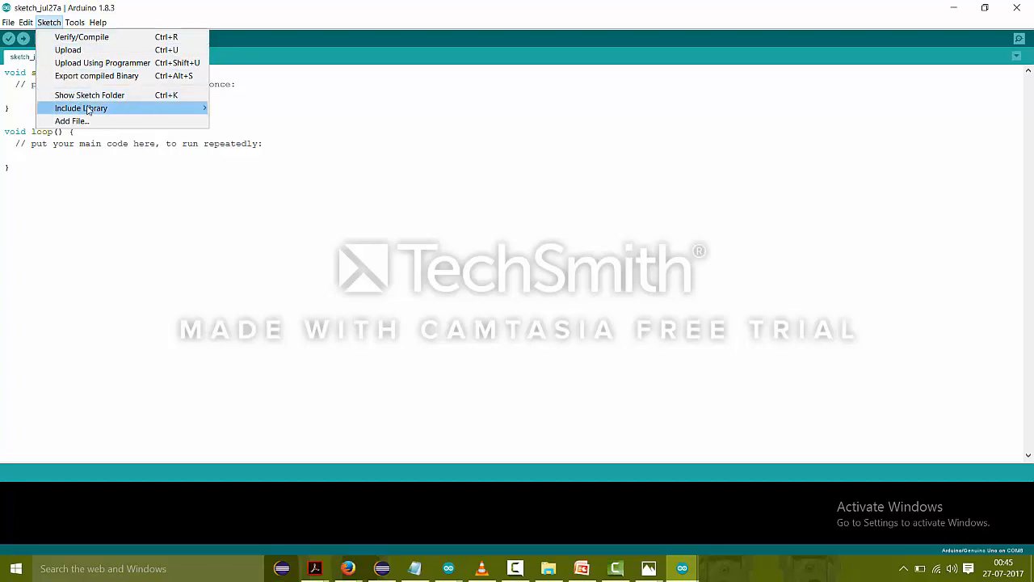
{"action": "mouse_move", "coordinate": [81, 107]}
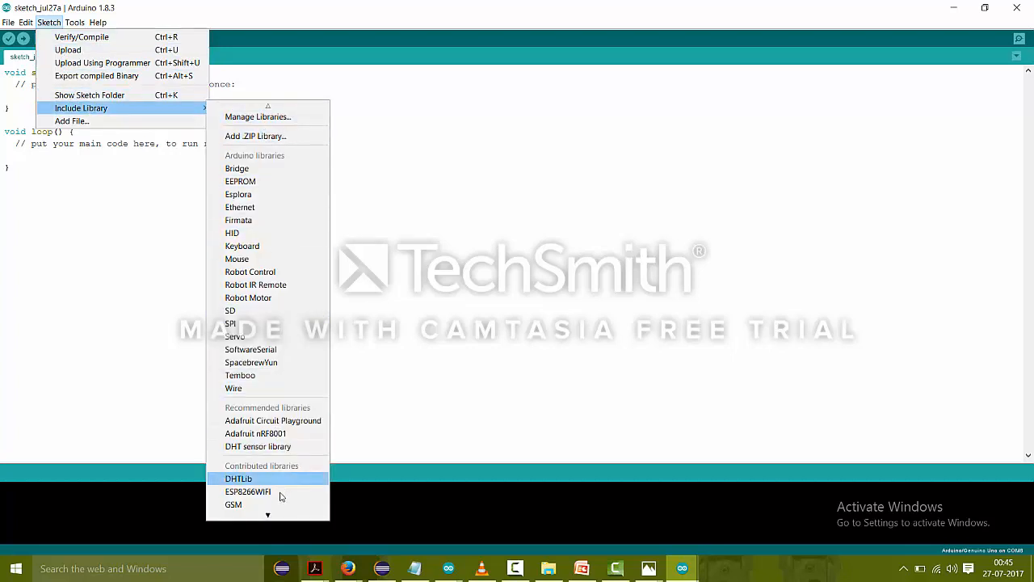
{"action": "scroll", "coordinate": [280, 497], "scroll_direction": "down", "scroll_amount": 1}
{"action": "scroll", "coordinate": [274, 509], "scroll_direction": "down", "scroll_amount": 1}
{"action": "scroll", "coordinate": [270, 512], "scroll_direction": "down", "scroll_amount": 1}
{"action": "scroll", "coordinate": [268, 501], "scroll_direction": "down", "scroll_amount": 1}
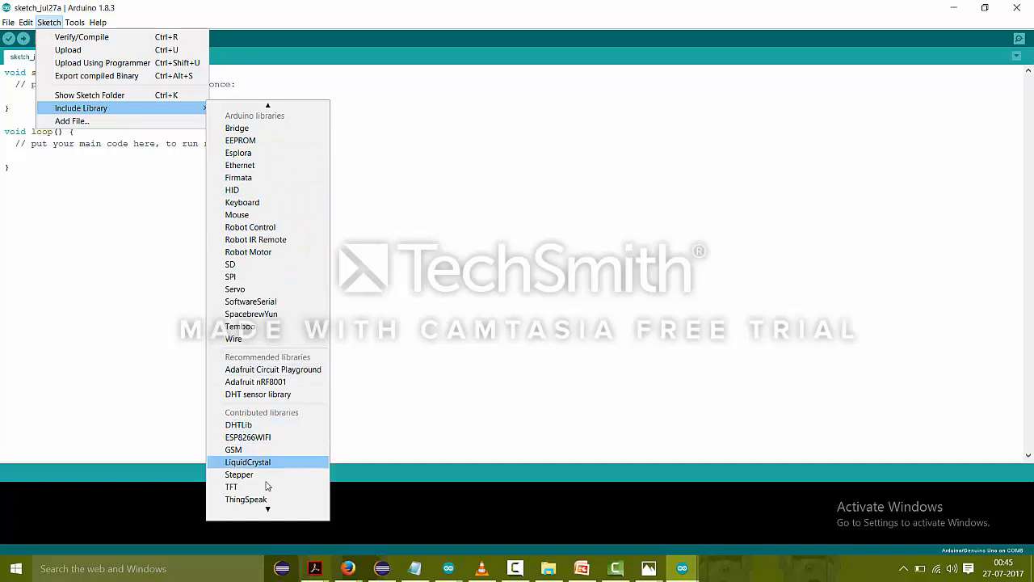
{"action": "scroll", "coordinate": [267, 504], "scroll_direction": "down", "scroll_amount": 1}
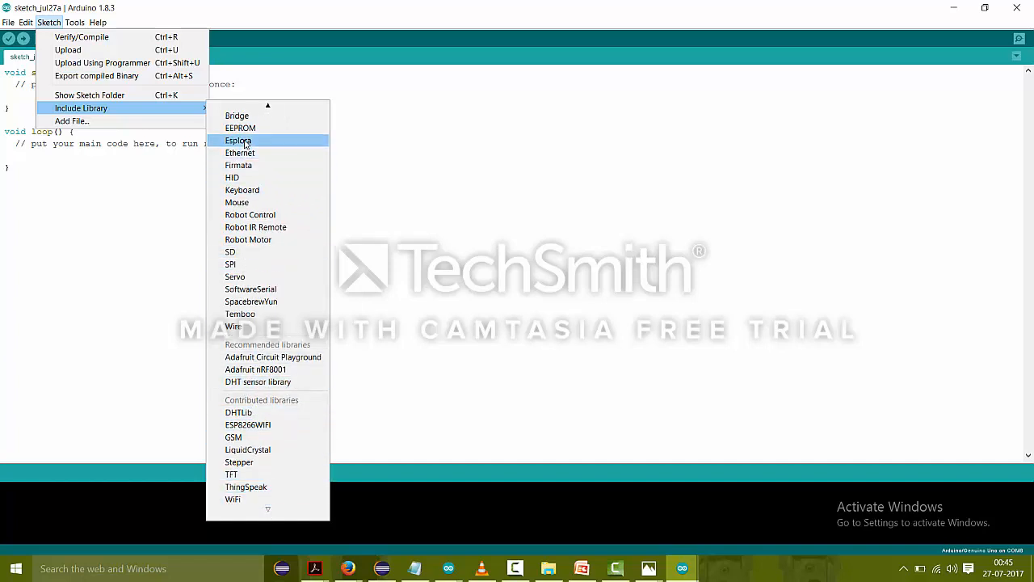
{"action": "left_click", "coordinate": [253, 416]}
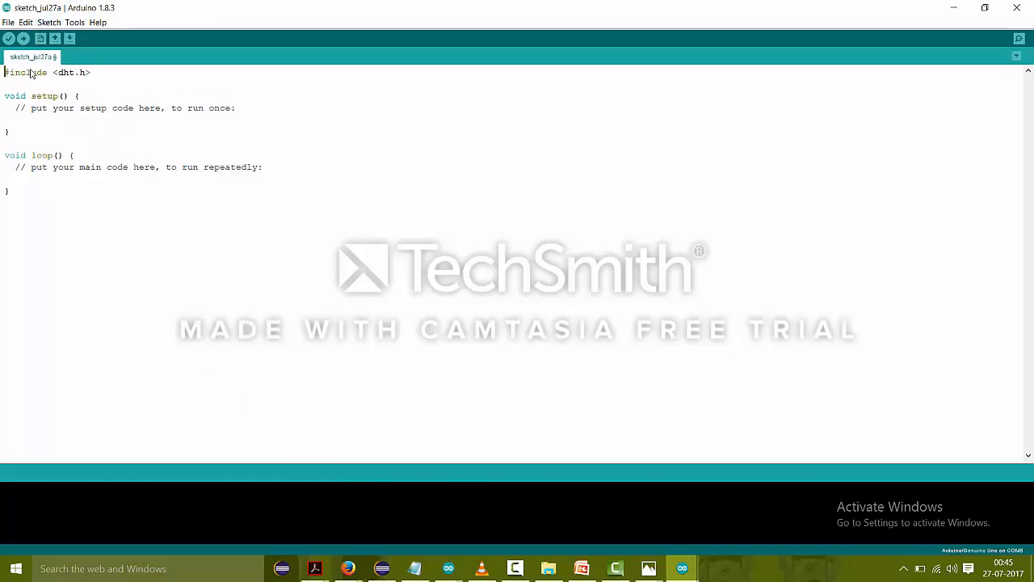
{"action": "left_click_drag", "start_coordinate": [91, 74], "coordinate": [4, 77]}
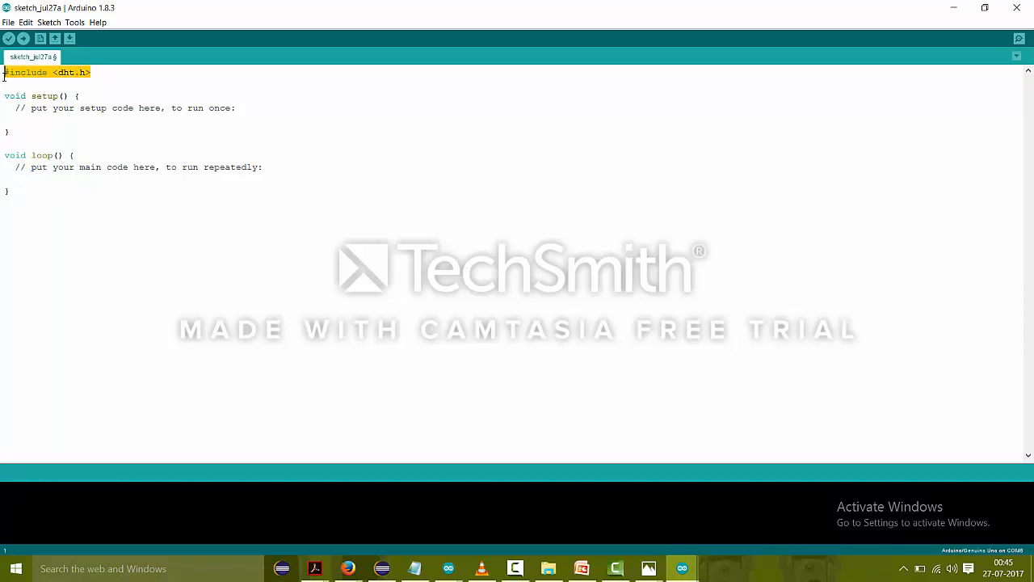
{"action": "left_click", "coordinate": [4, 84]}
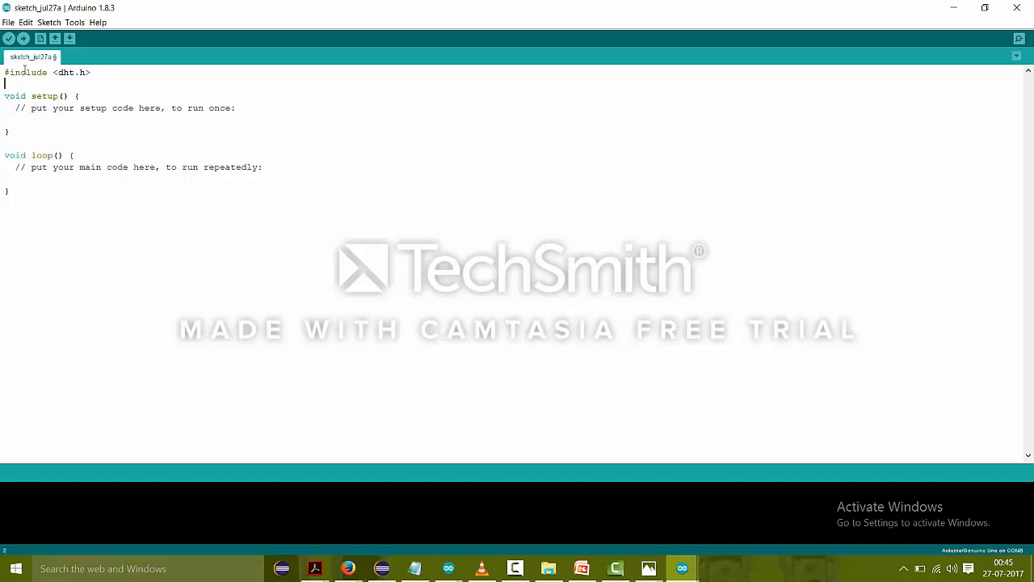
{"action": "left_click", "coordinate": [73, 135]}
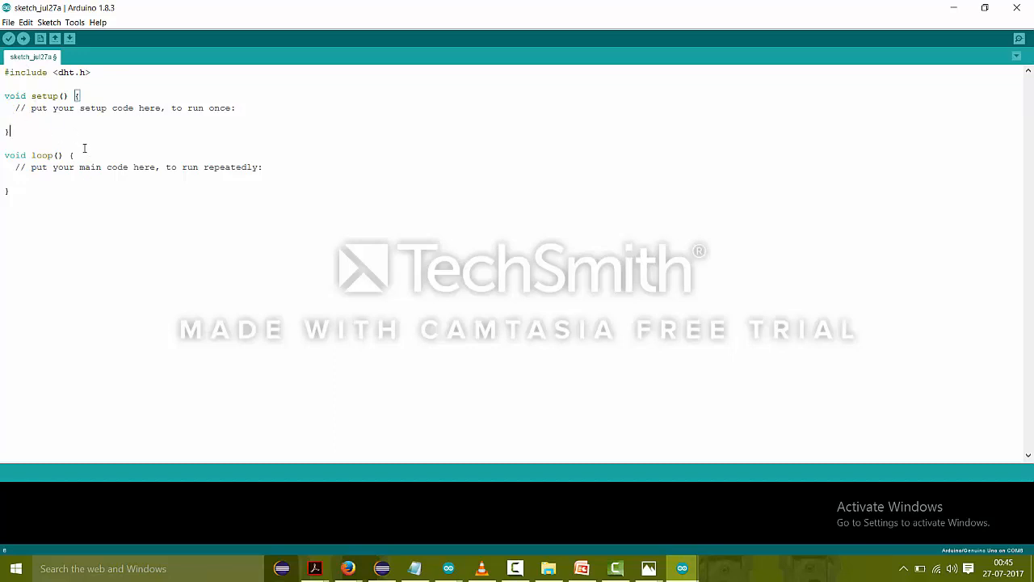